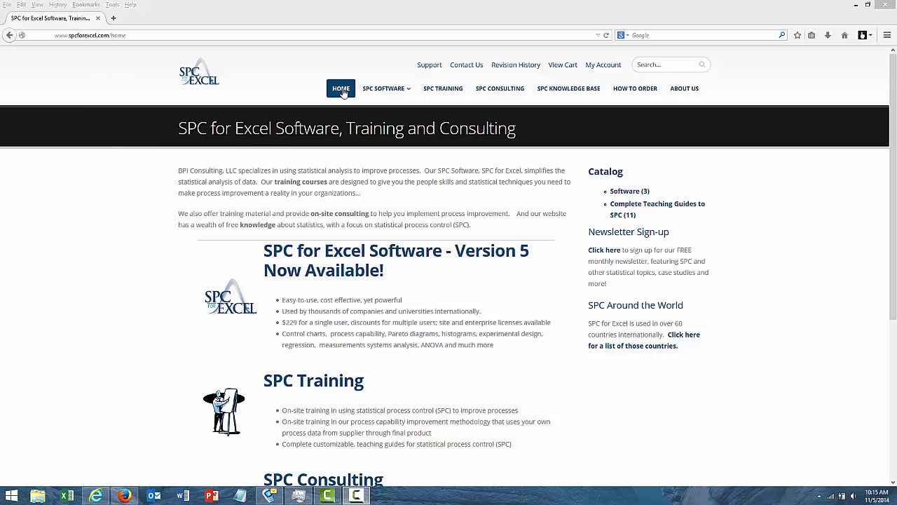
Go to the Statistical Tools in SPC for Excel page via the SPC Software menu and scroll its tool list.
mouse_move(377, 94)
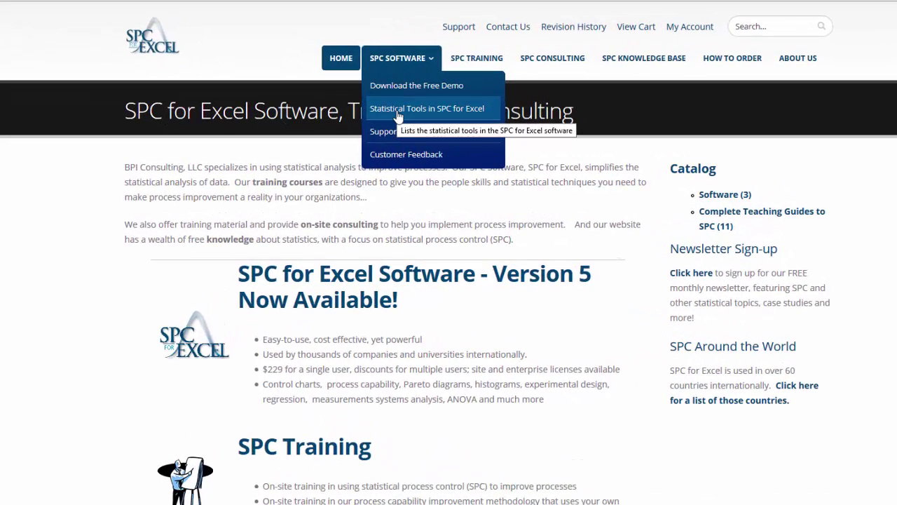
left_click(397, 112)
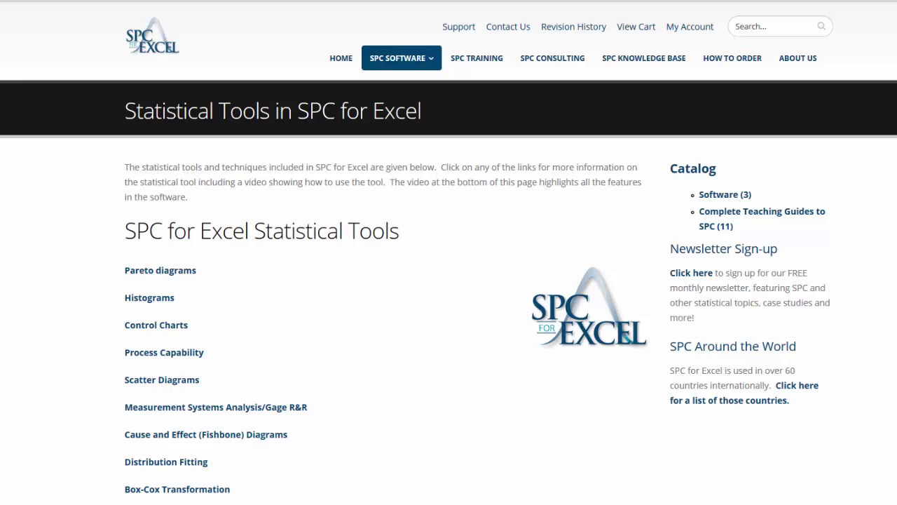
scroll(626, 336, "down", 1)
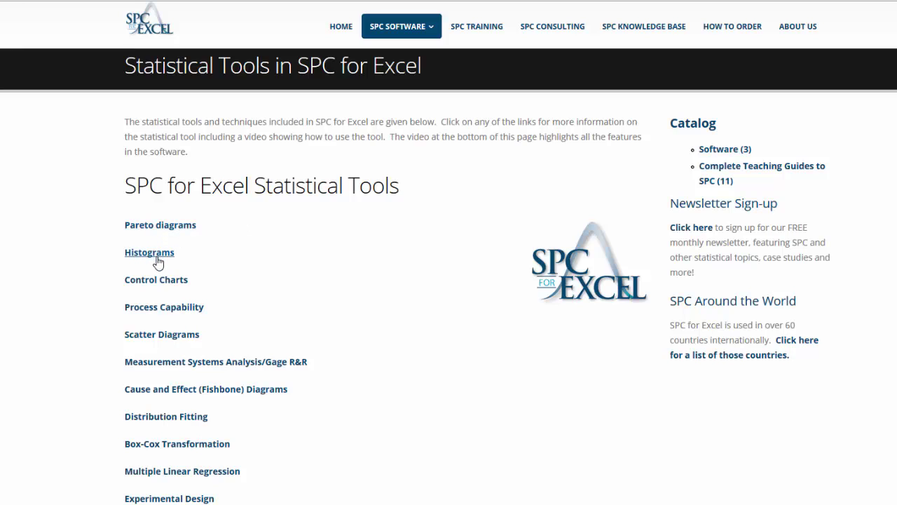
Play the Process Capability feature video, then return to the Excel c Chart sheet.
left_click(188, 314)
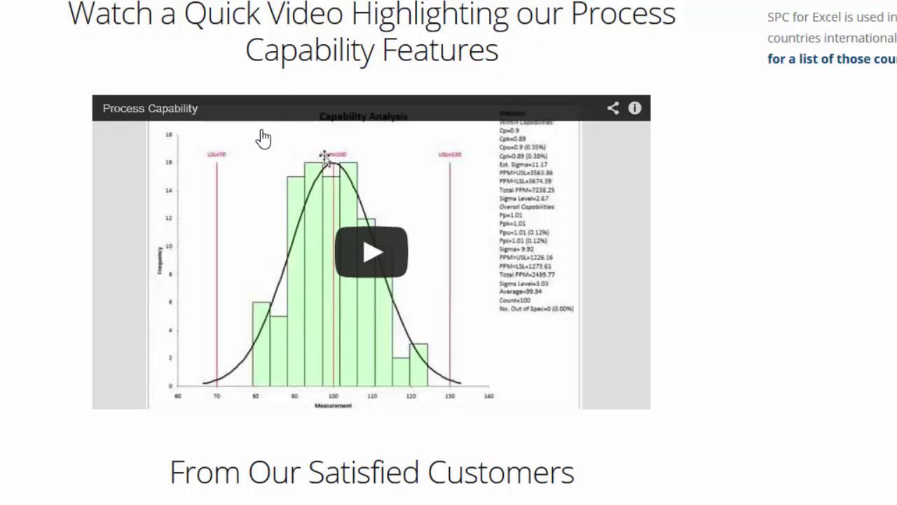
left_click(377, 260)
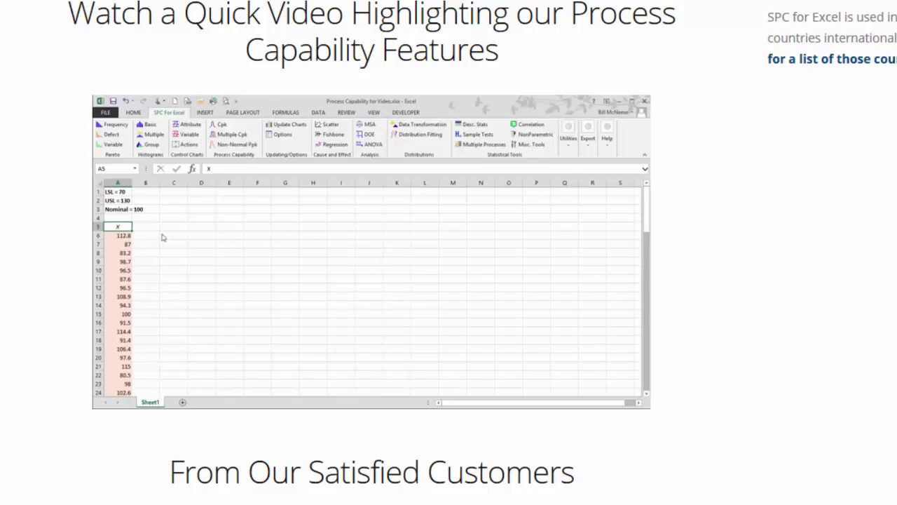
left_click(394, 104)
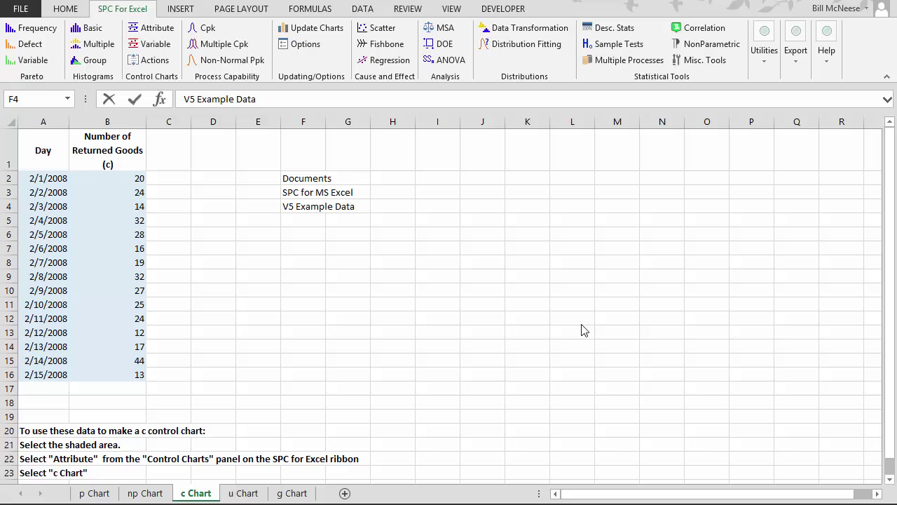
left_click(302, 181)
left_click(303, 194)
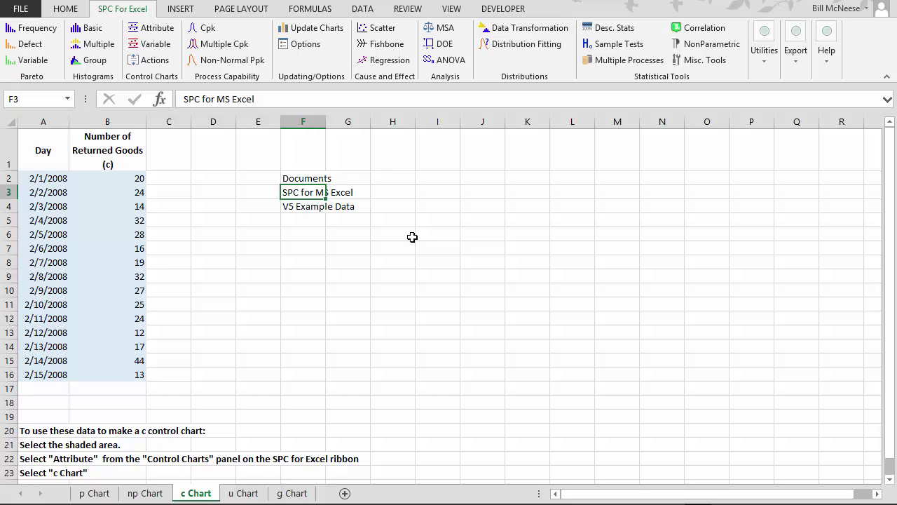
left_click(306, 205)
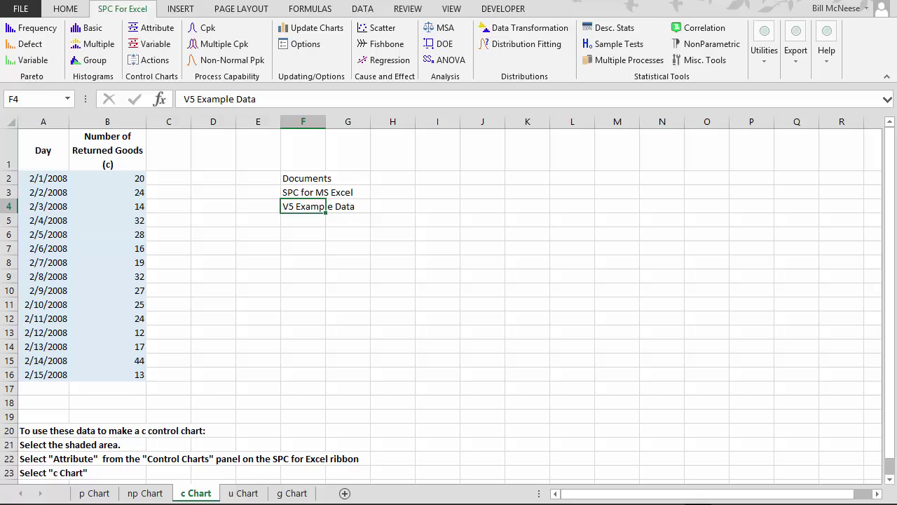
key("alt+Tab")
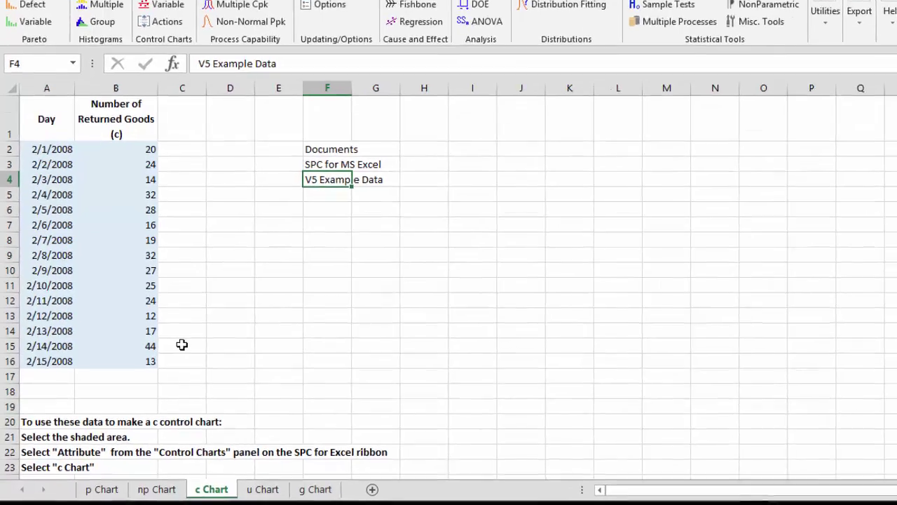
scroll(448, 235, "down", 1)
scroll(449, 234, "up", 1)
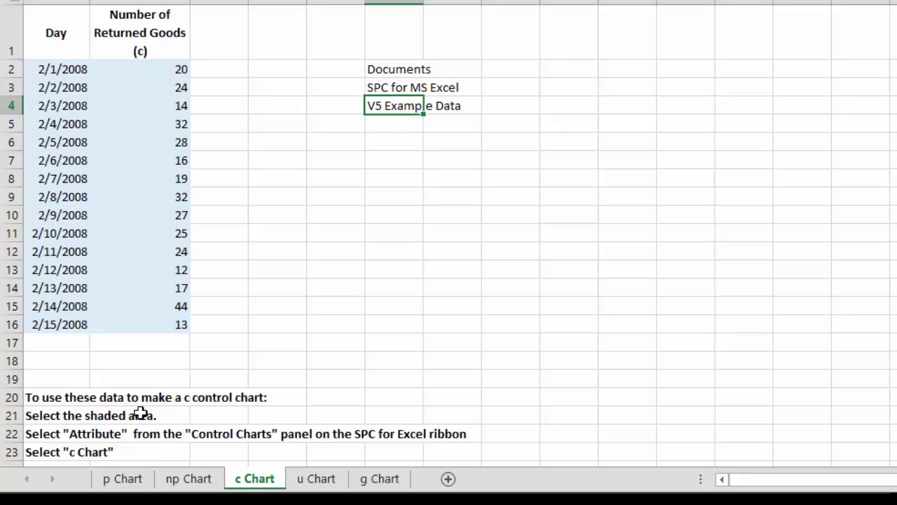
Select the dates and returned-goods counts in A2:B16 and create a c chart named 'My c Chart'.
left_click(42, 75)
left_click_drag(67, 87, 154, 320)
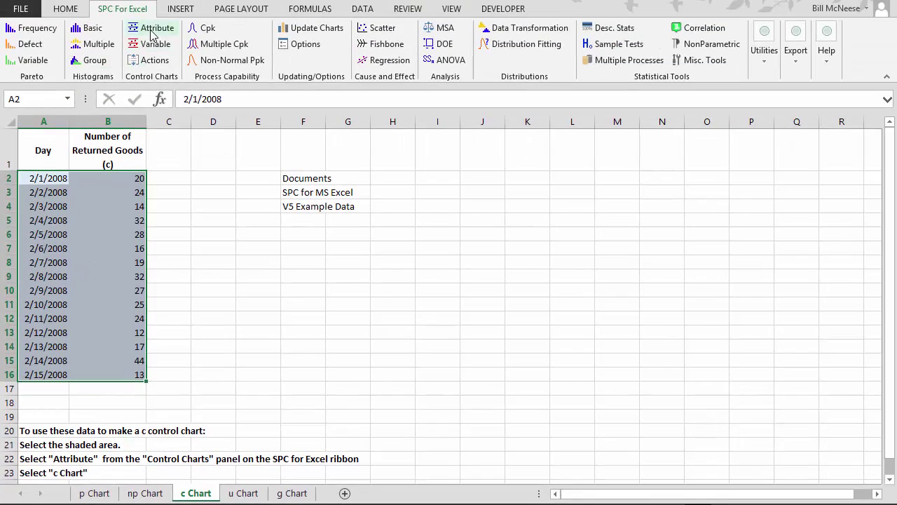
left_click(151, 28)
left_click(357, 252)
left_click(500, 311)
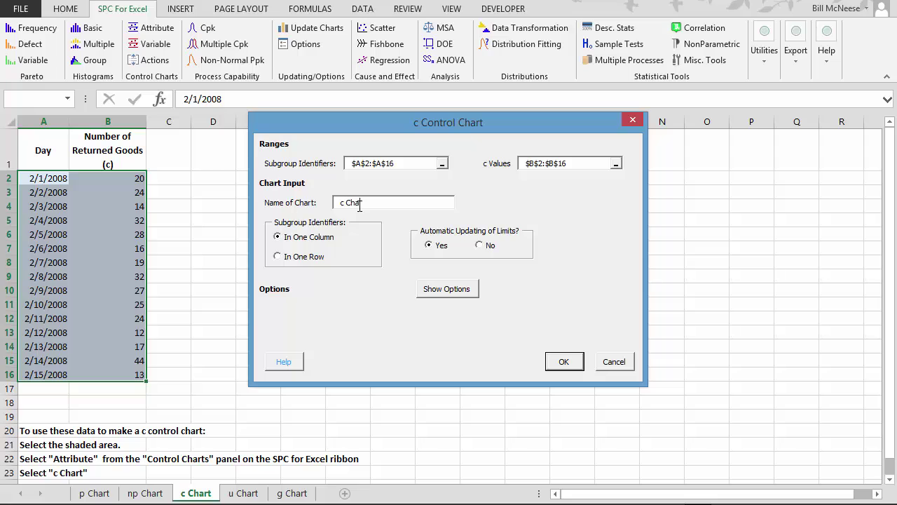
type("My c Chart")
left_click(550, 366)
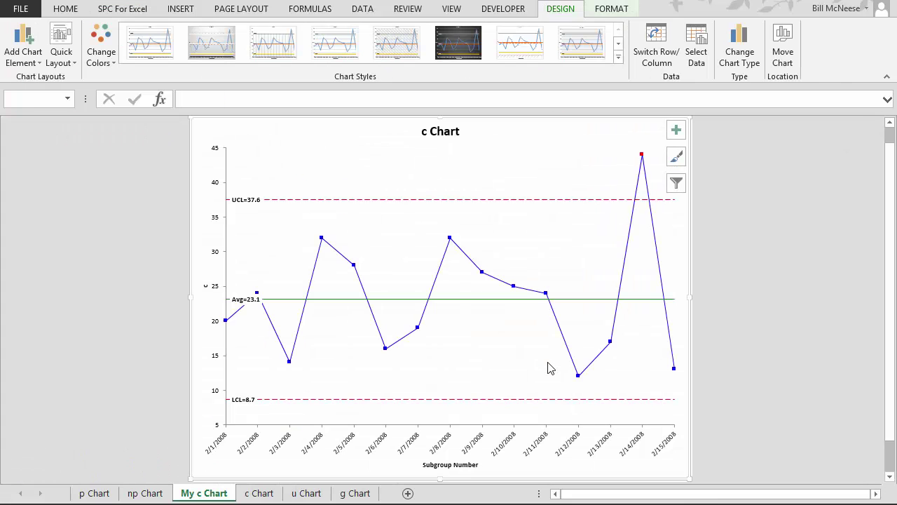
Deselect the chart and bring up SPC Help from the add-in's Help options.
left_click(82, 169)
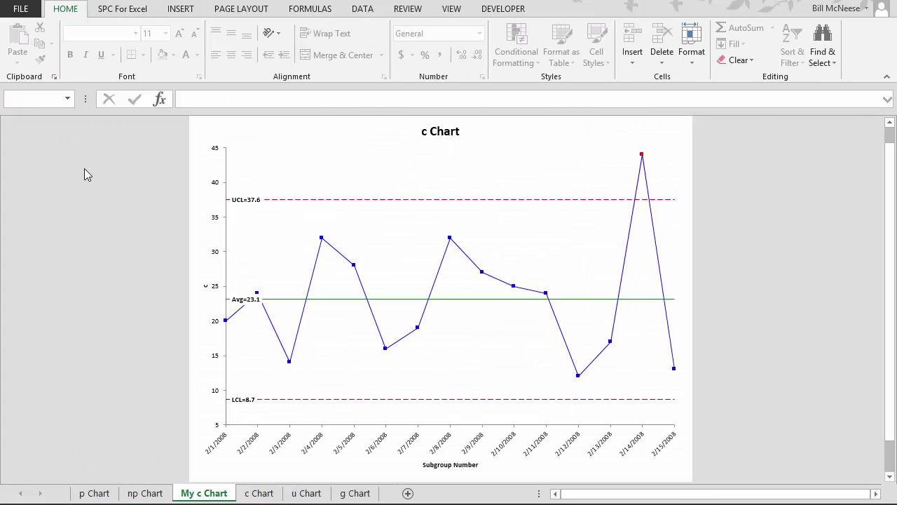
left_click(122, 17)
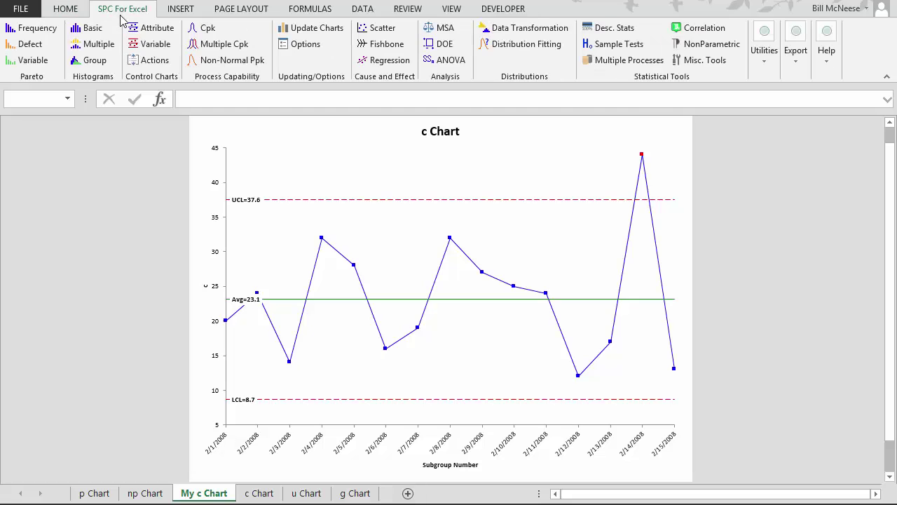
left_click(826, 62)
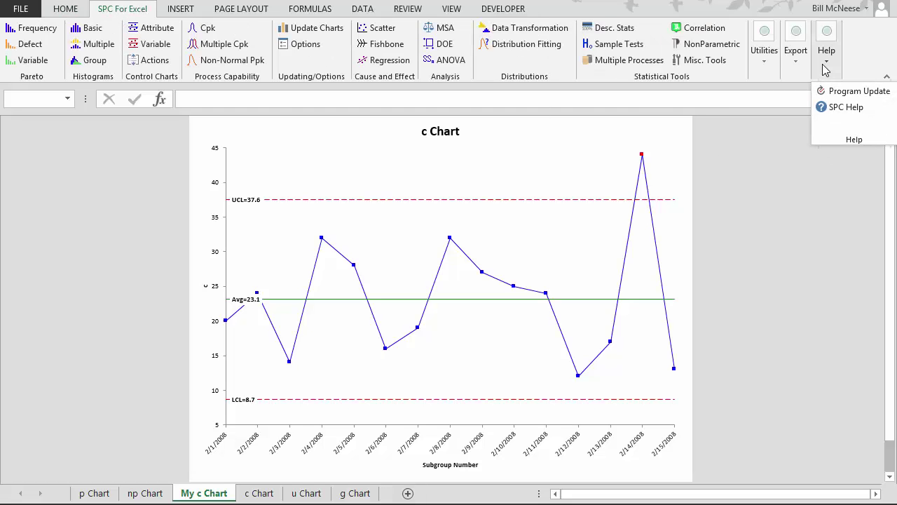
left_click(838, 106)
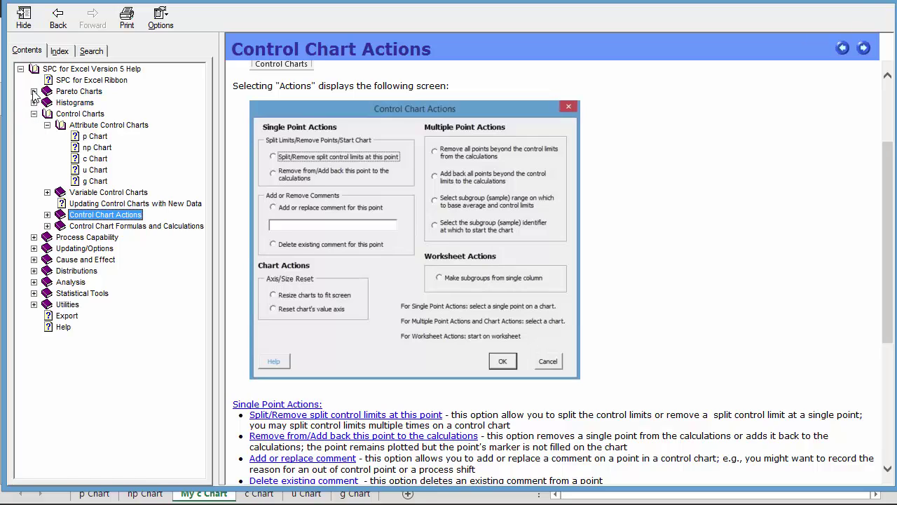
Read the c Chart and Control Chart Actions help topics, then close the help window.
left_click(20, 68)
left_click(21, 68)
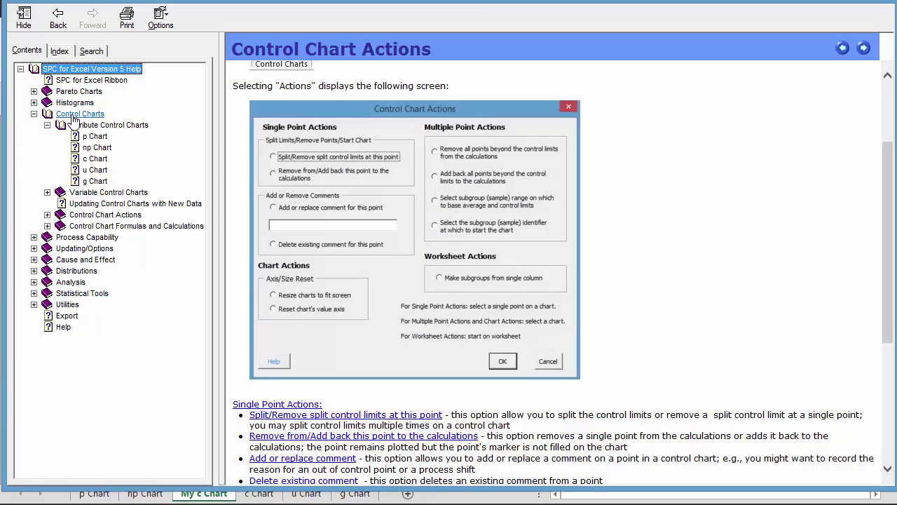
left_click(96, 159)
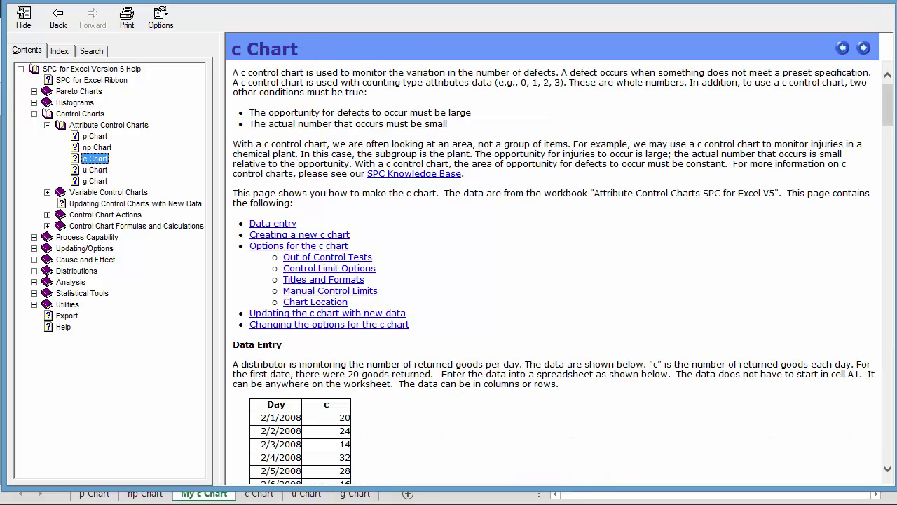
left_click(888, 112)
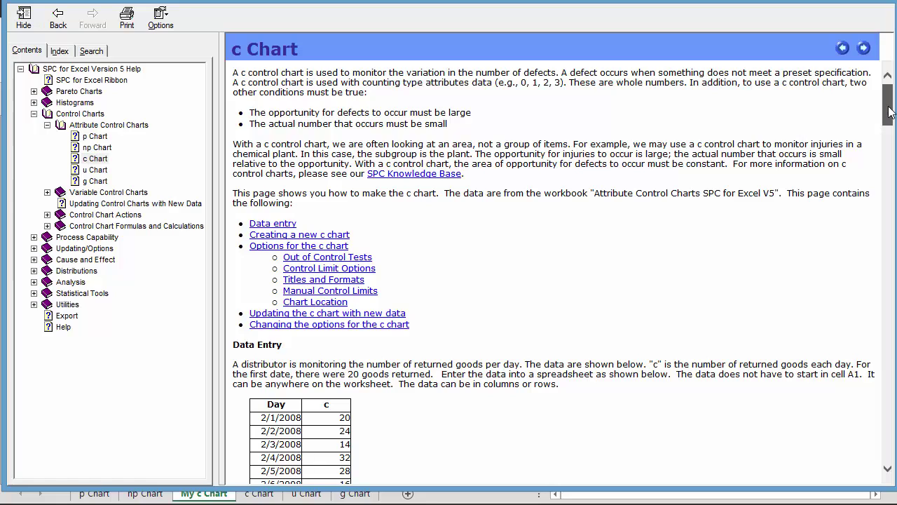
left_click_drag(888, 113, 892, 123)
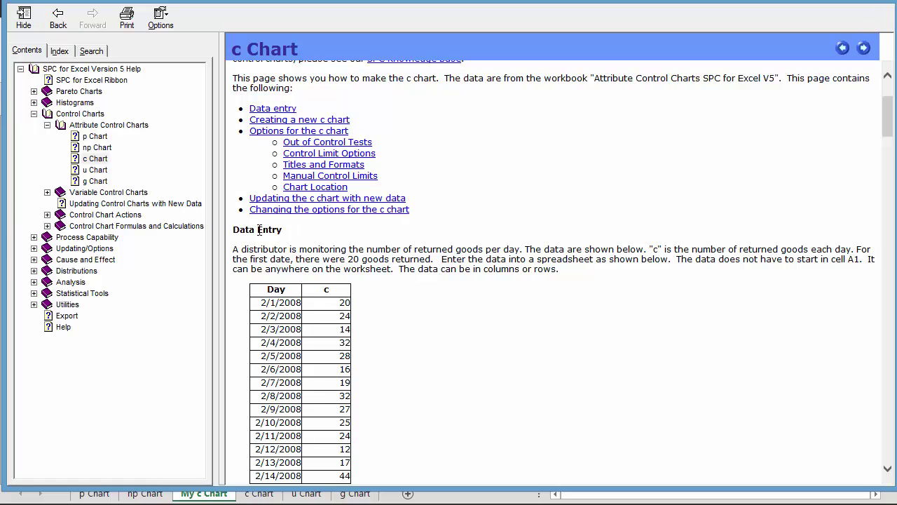
left_click(118, 216)
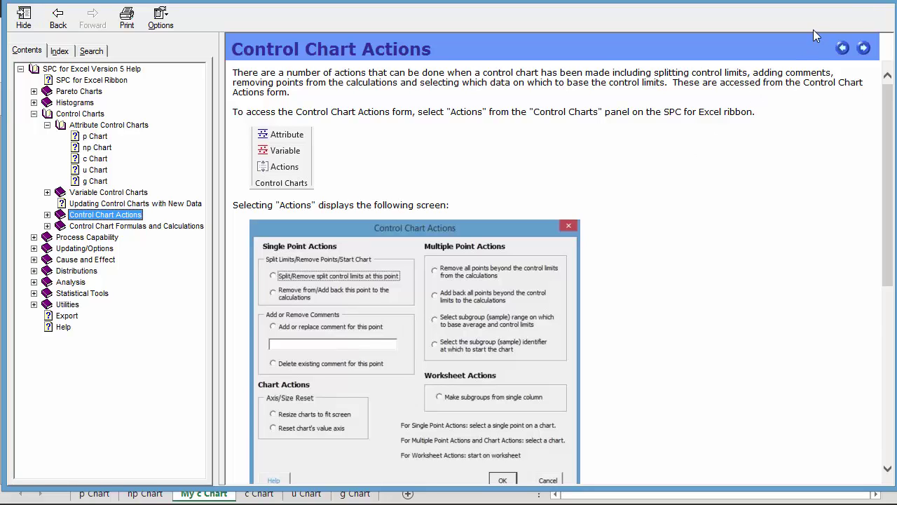
left_click(844, 5)
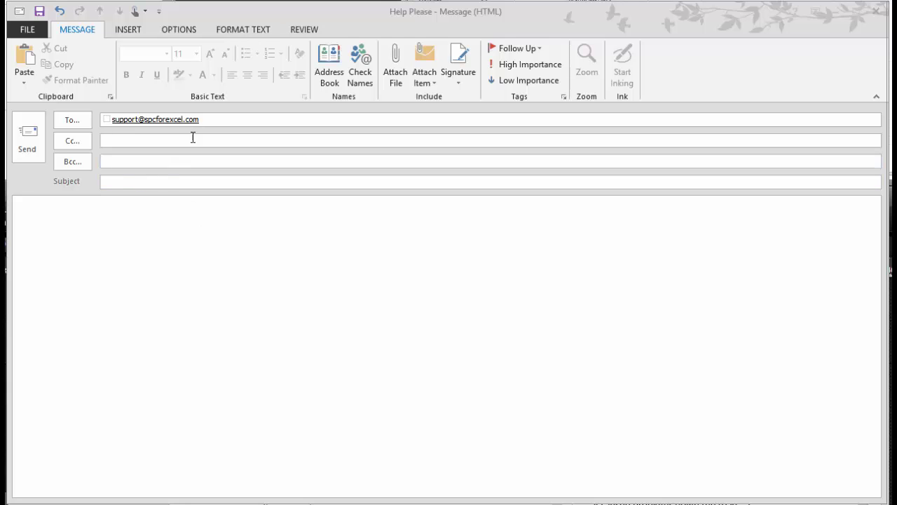
Give the new support message the subject 'Help Please'.
left_click(211, 118)
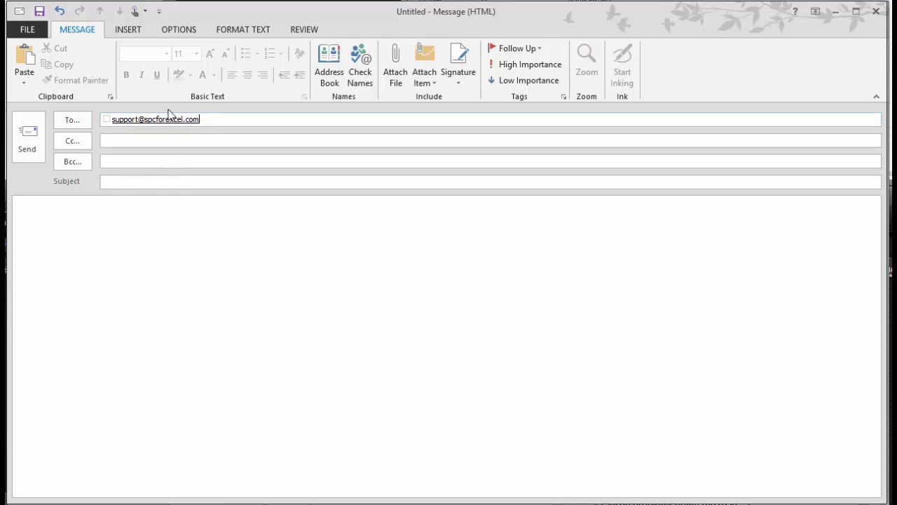
left_click(118, 186)
type("Help Please")
key("Tab")
Write the body 'Hello, How do you split control limits?' signed 'Regards, Me'.
type("Hello,")
key("Return")
type("How do")
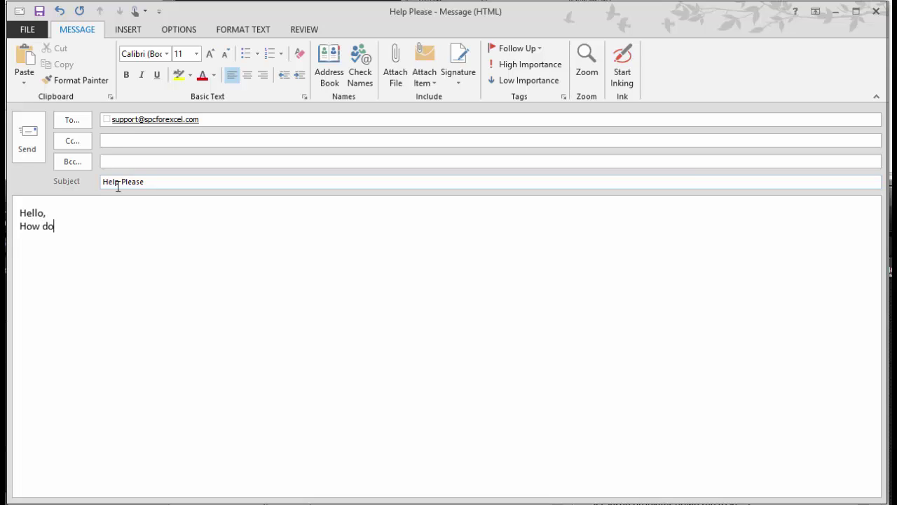
type(" you s")
key("BackSpace")
key("BackSpace")
type("u split control limits?")
key("Return")
key("Return")
type("Regards,")
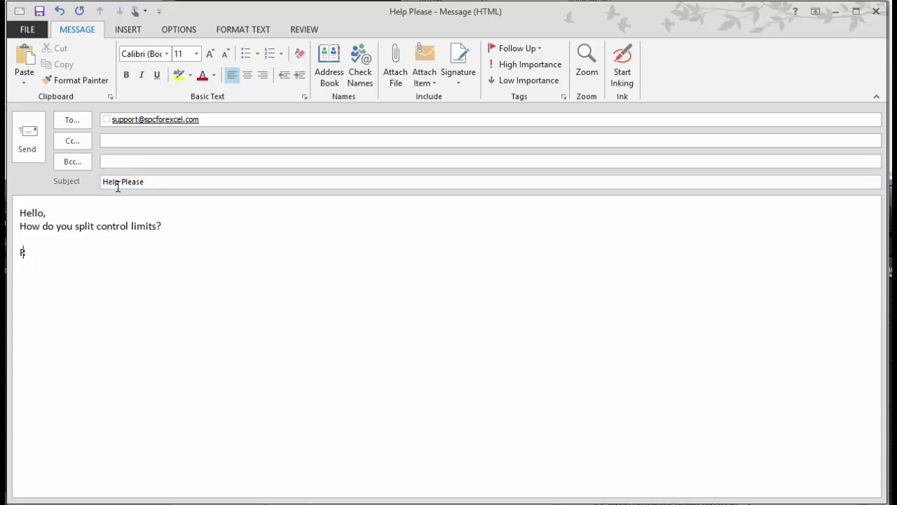
key("Return")
key("Return")
type("Me")
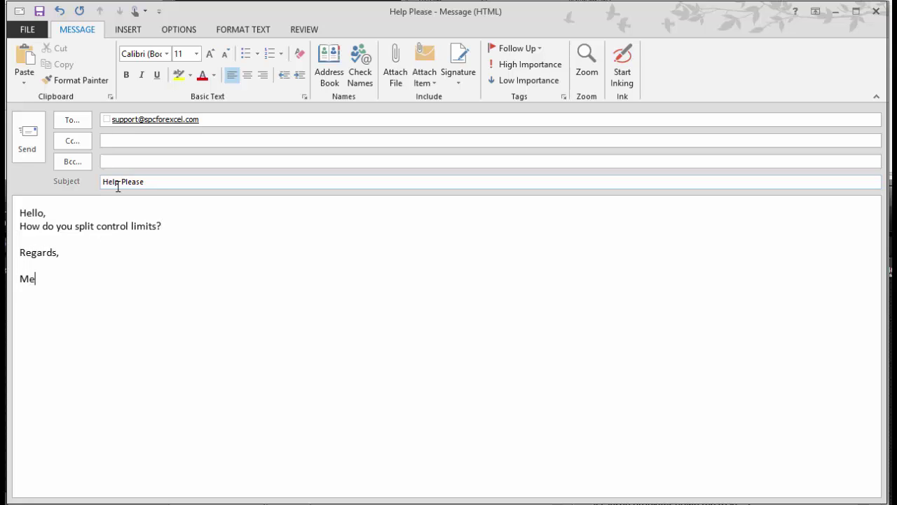